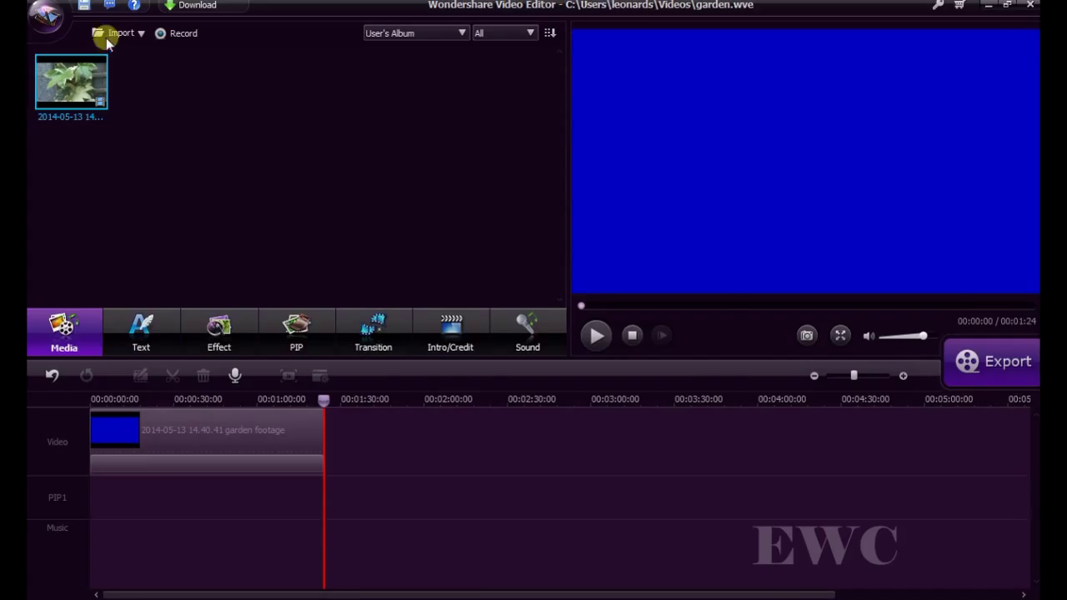
# Step: Import the '2014-05-13 14.44.58 garden footage.avi' clip into the media library
pyautogui.click(99, 35)
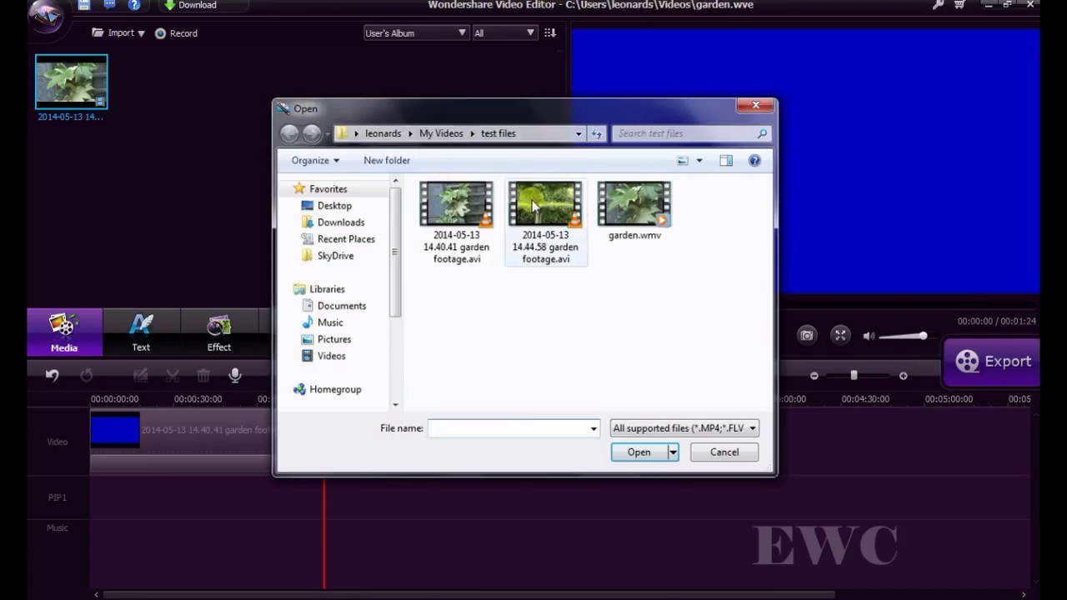
pyautogui.click(540, 213)
pyautogui.doubleClick(541, 212)
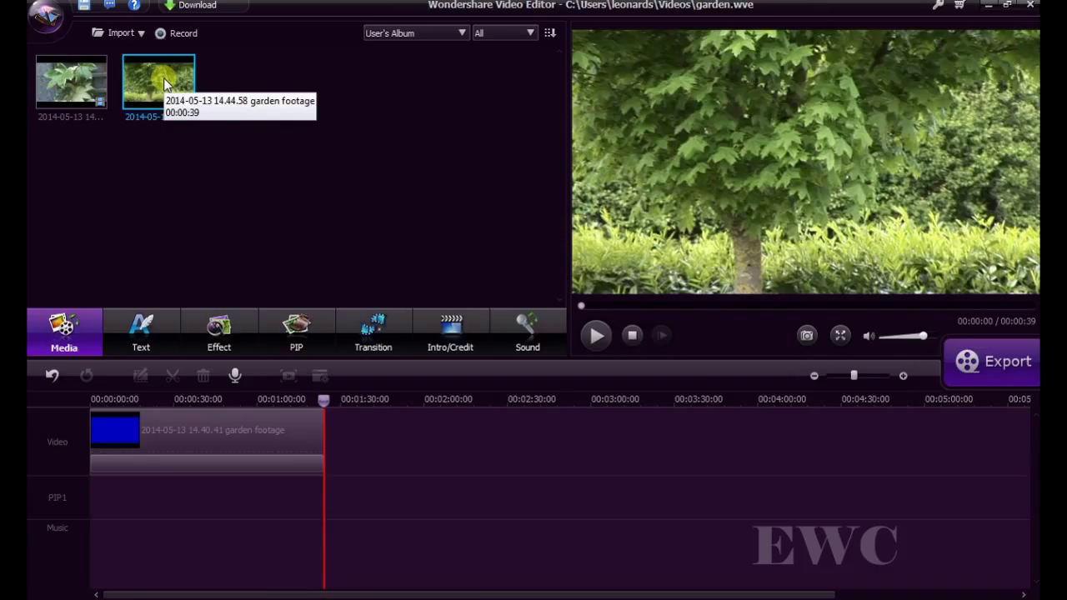
# Step: Place the new garden clip on the video track right after the first clip
pyautogui.moveTo(148, 75); pyautogui.dragTo(356, 431)
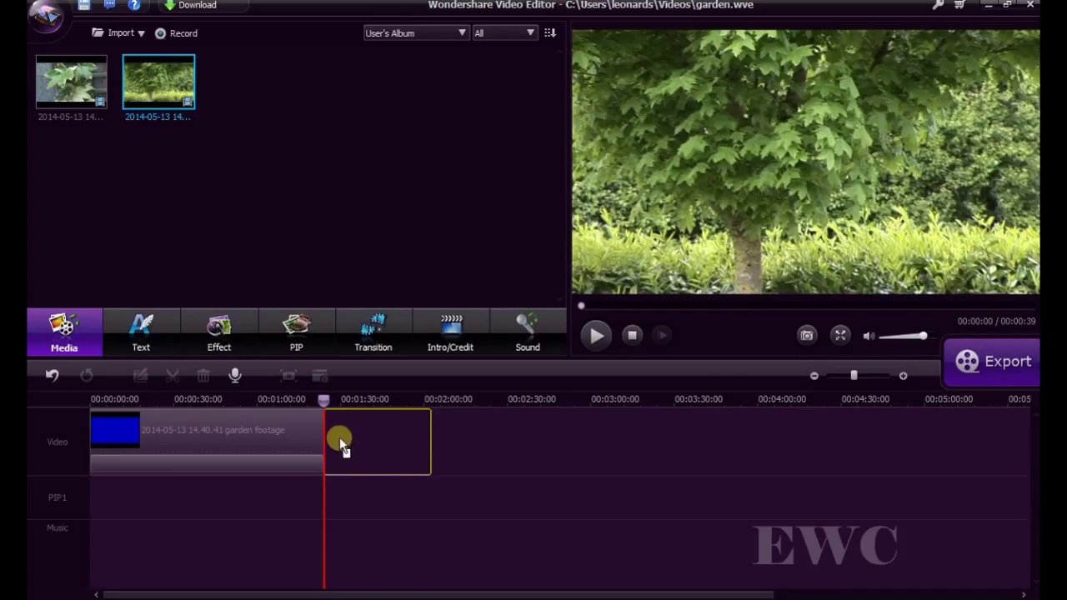
pyautogui.moveTo(339, 437); pyautogui.dragTo(94, 441)
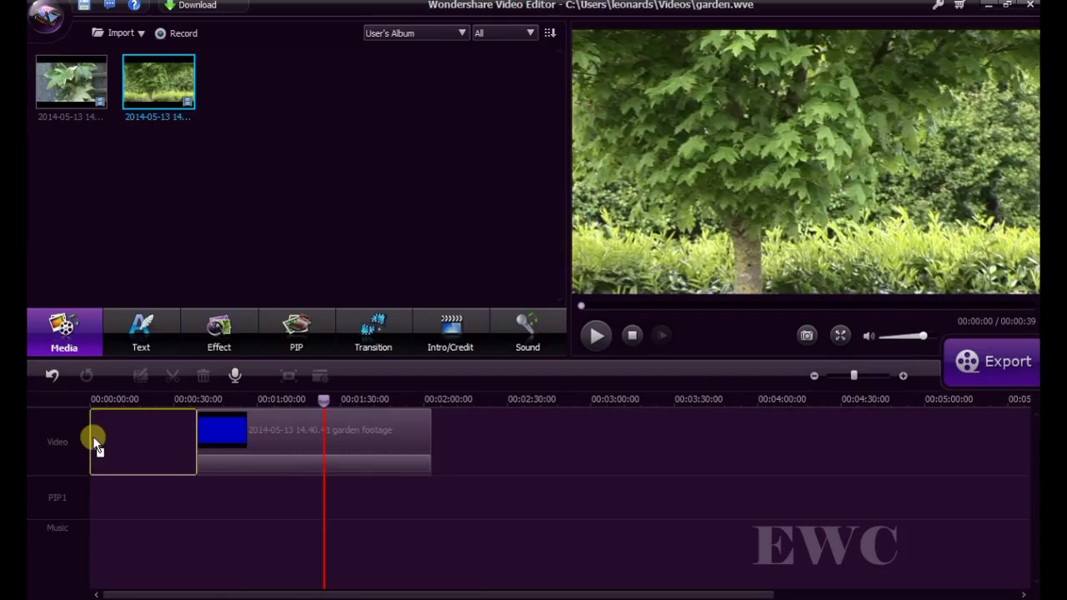
pyautogui.moveTo(94, 442); pyautogui.dragTo(375, 445)
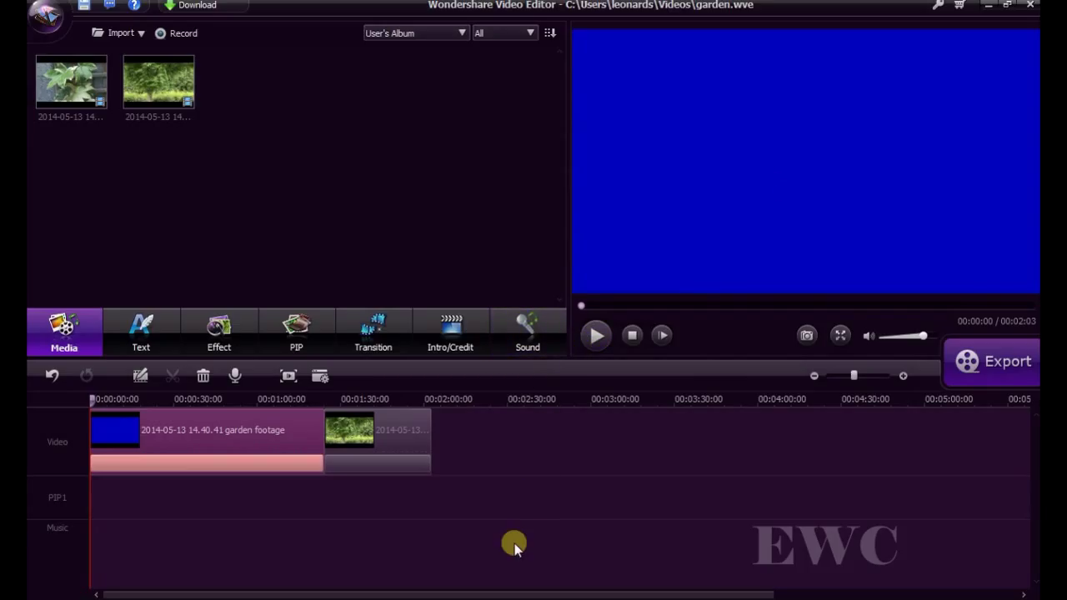
pyautogui.click(375, 441)
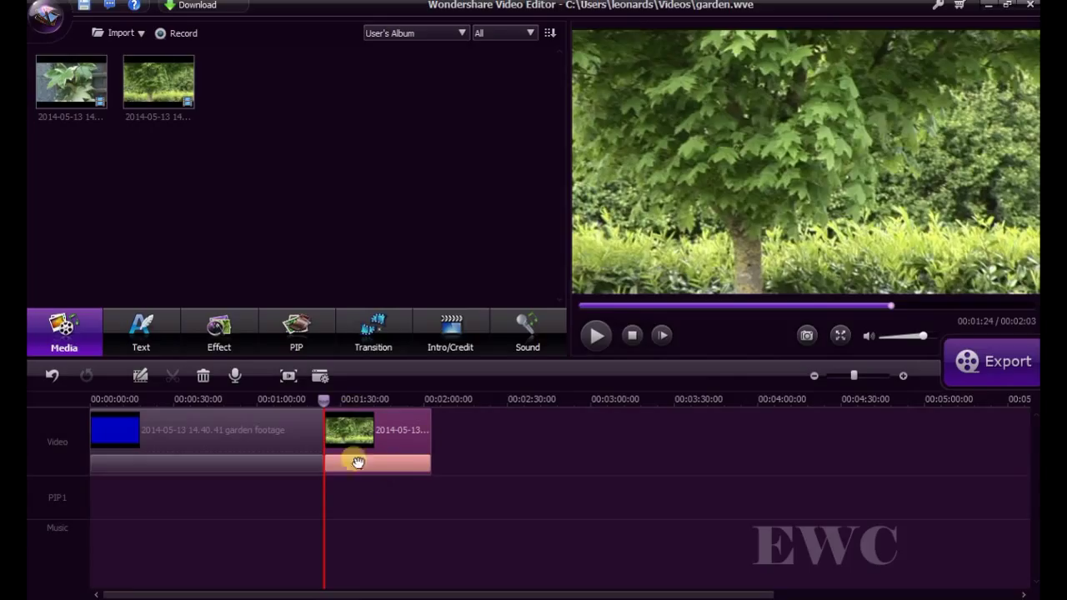
pyautogui.click(199, 448)
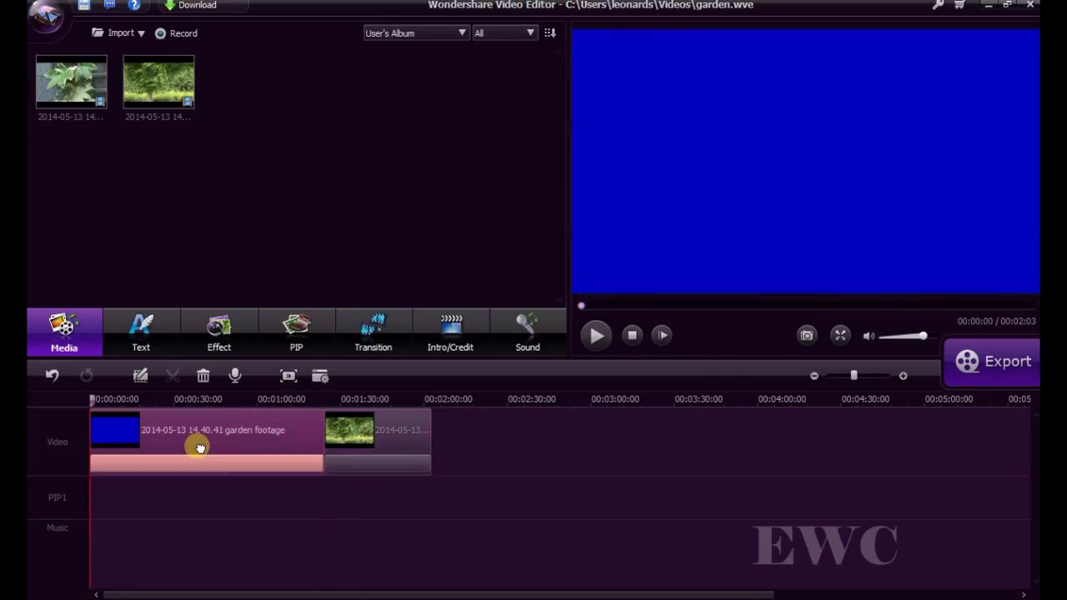
# Step: Set the playhead about 6 seconds into the first garden clip and trim its opening off, bringing the project to 1:58
pyautogui.click(94, 441)
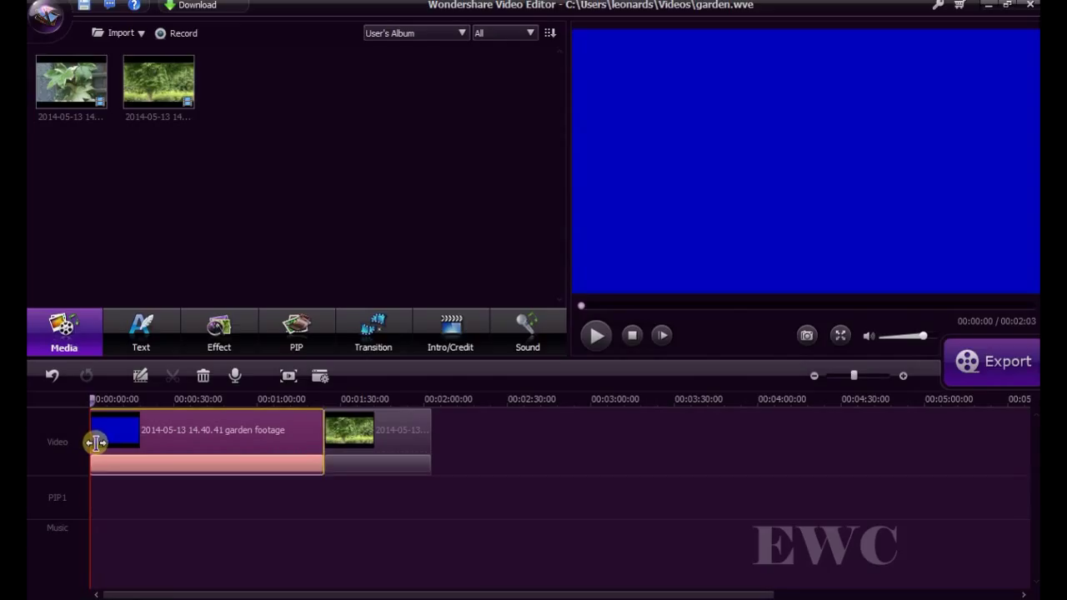
pyautogui.click(100, 442)
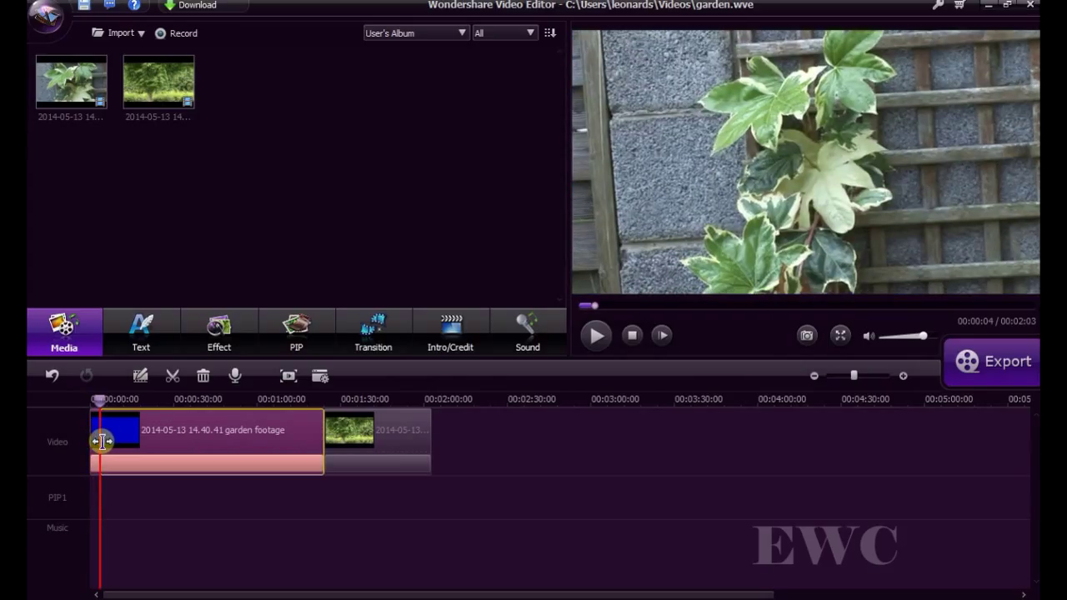
pyautogui.click(99, 442)
pyautogui.click(99, 442)
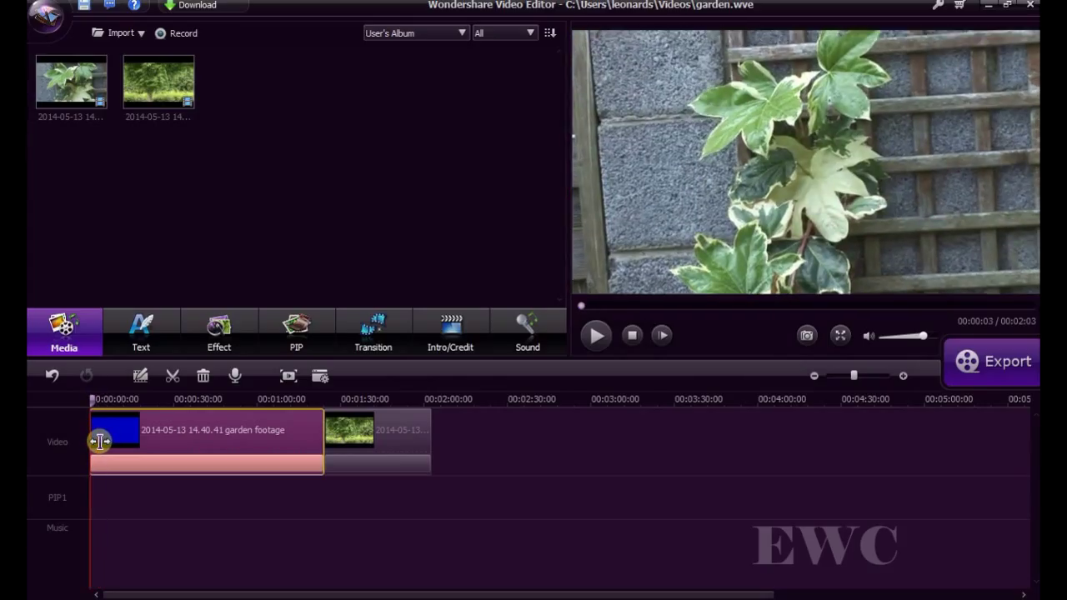
pyautogui.click(99, 442)
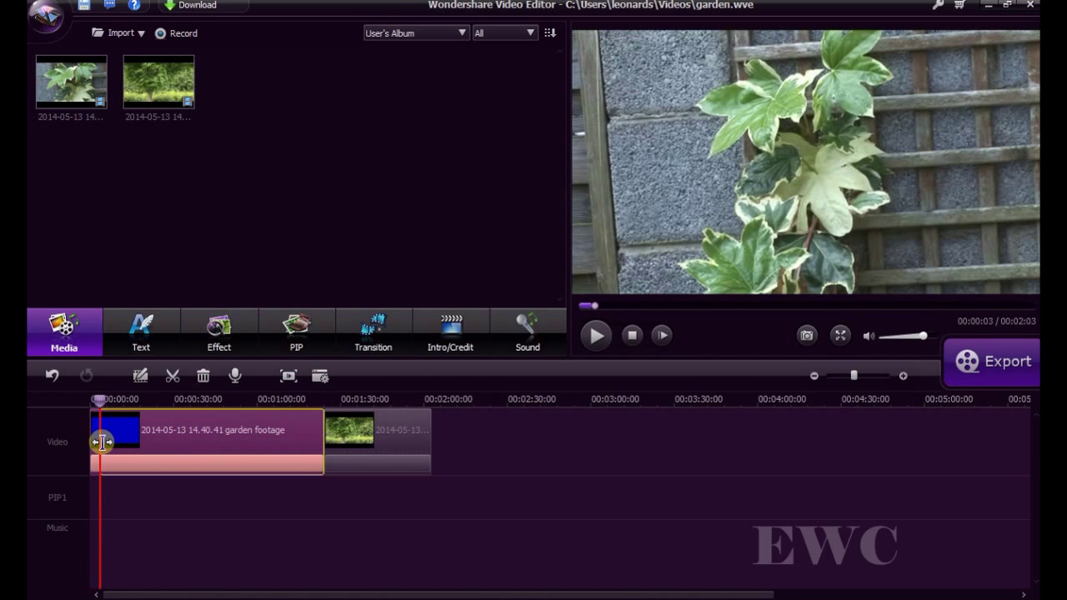
pyautogui.click(101, 442)
pyautogui.click(106, 444)
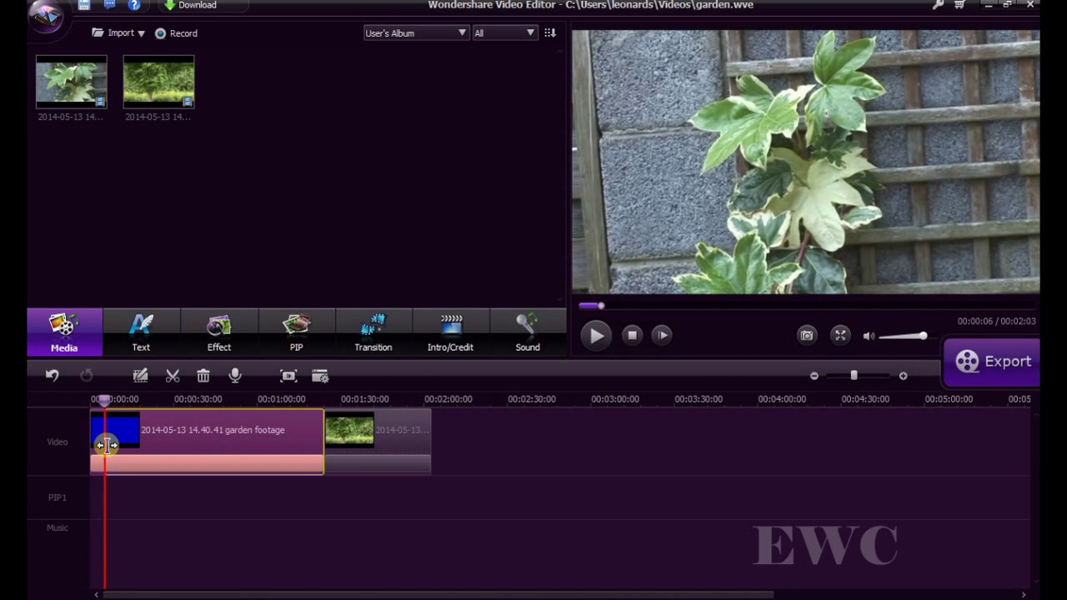
pyautogui.moveTo(106, 445); pyautogui.dragTo(106, 444)
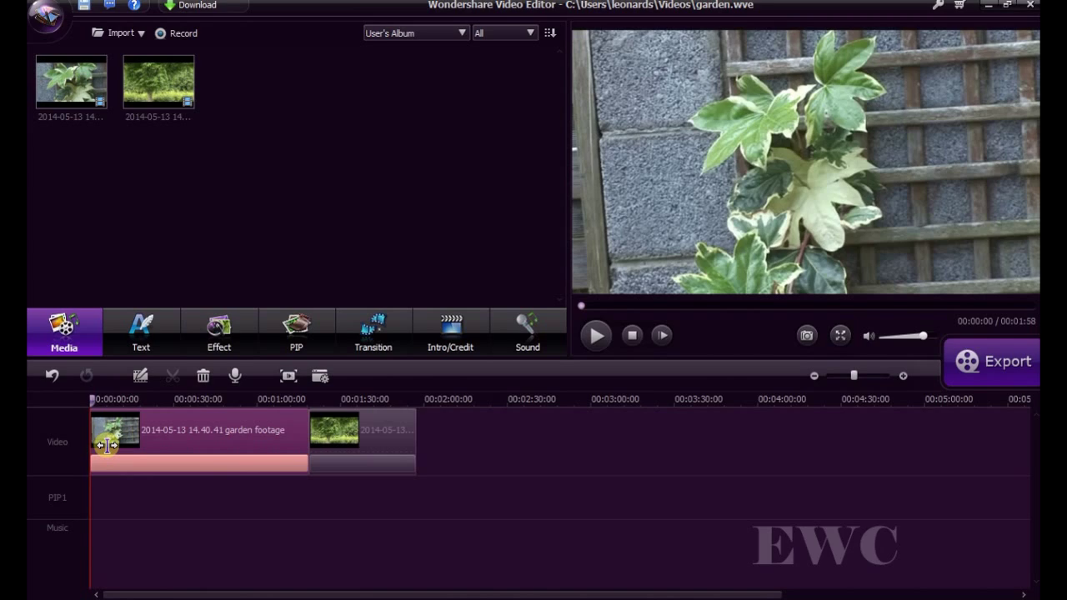
pyautogui.click(595, 337)
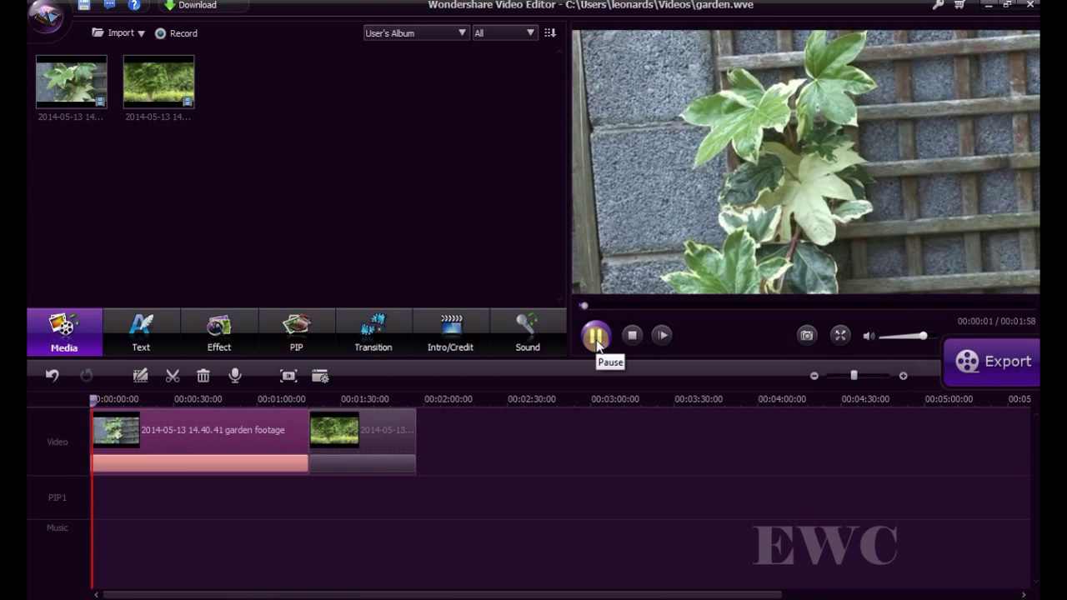
pyautogui.click(596, 337)
pyautogui.doubleClick(90, 410)
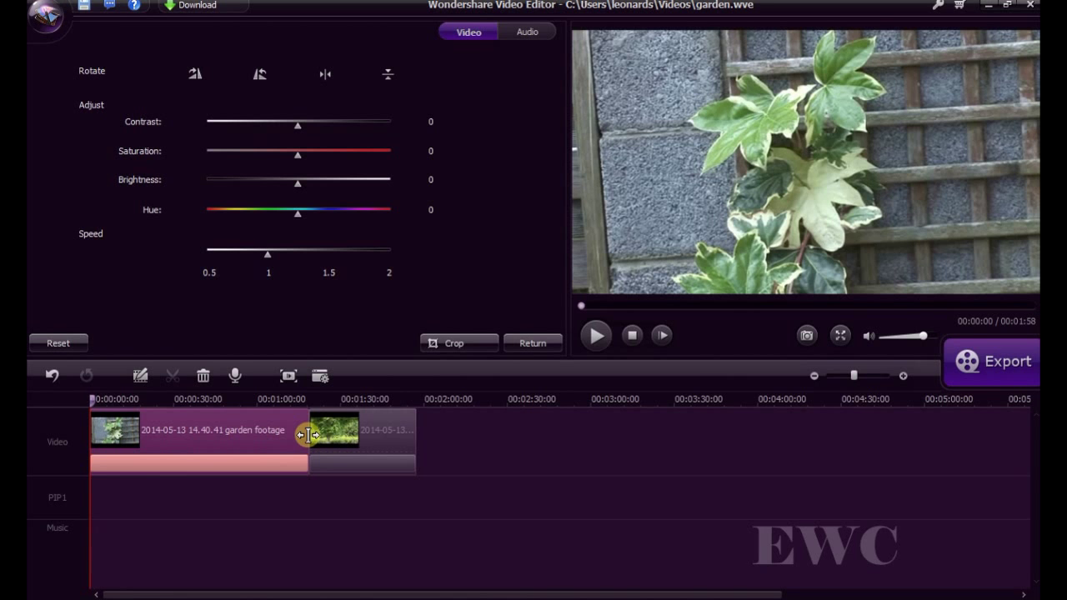
pyautogui.click(302, 433)
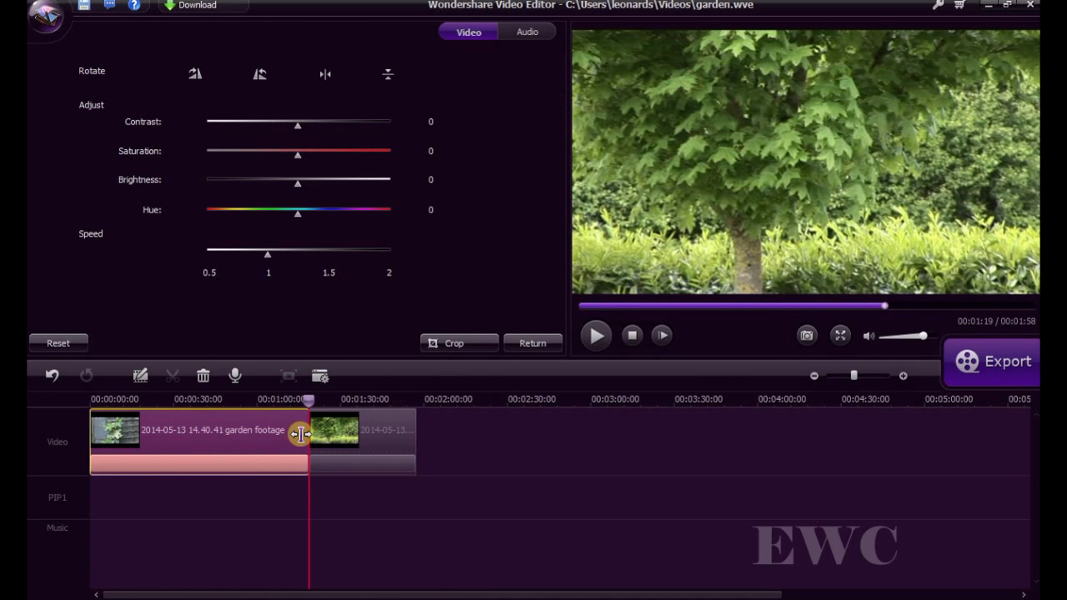
pyautogui.moveTo(300, 434); pyautogui.dragTo(296, 433)
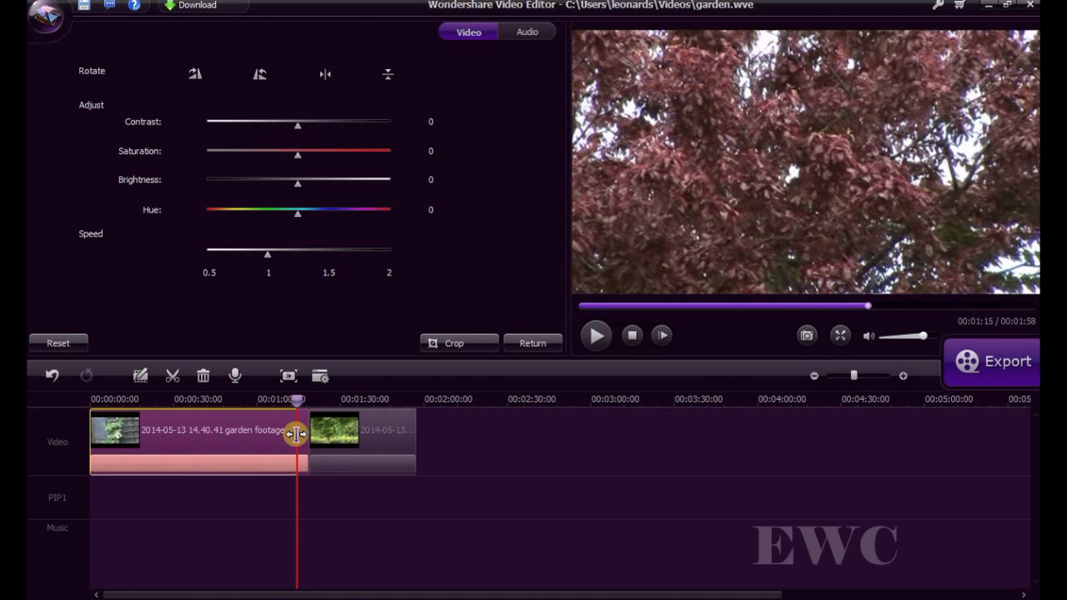
pyautogui.moveTo(295, 431)
pyautogui.mouseDown()
pyautogui.moveTo(274, 432)
pyautogui.moveTo(308, 432)
pyautogui.mouseUp()
pyautogui.click(300, 528)
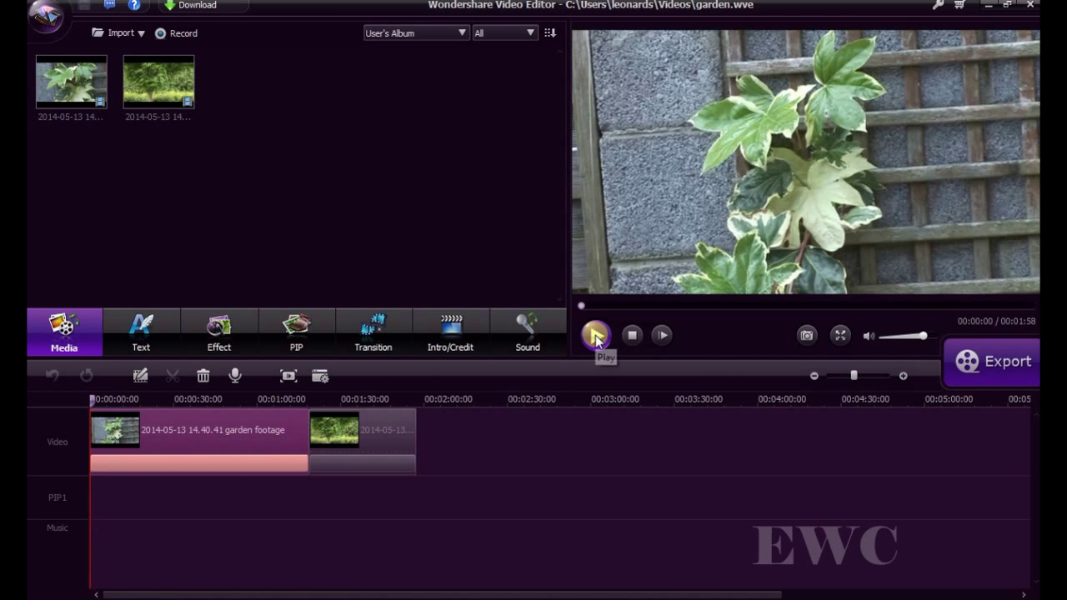
# Step: Play and pause the preview, then scrub the playhead toward the red-leaved tree at about 00:00:19
pyautogui.click(595, 336)
pyautogui.click(595, 336)
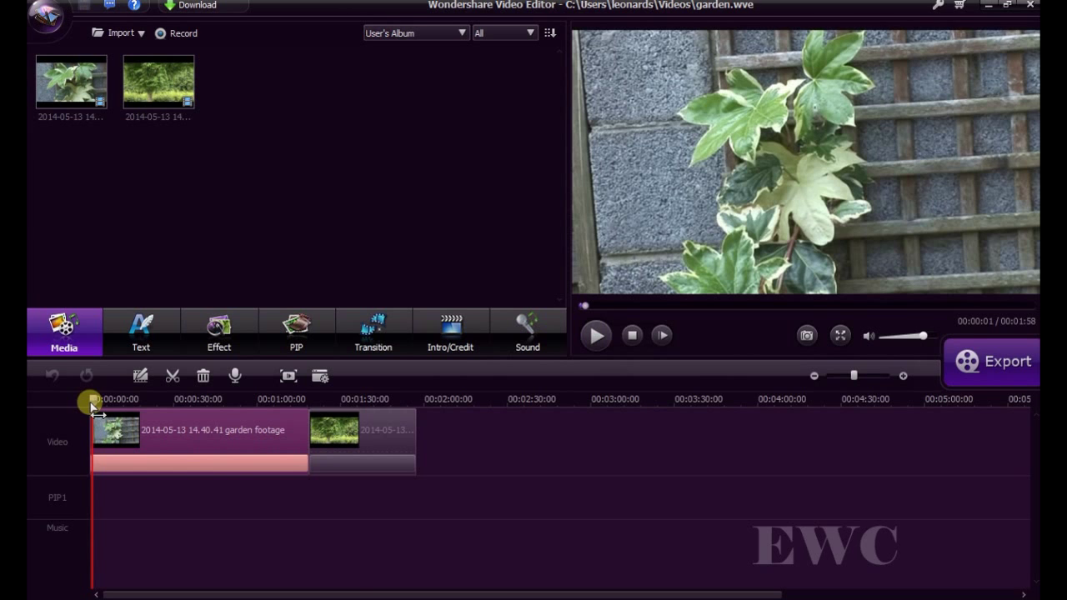
pyautogui.moveTo(93, 404); pyautogui.dragTo(147, 417)
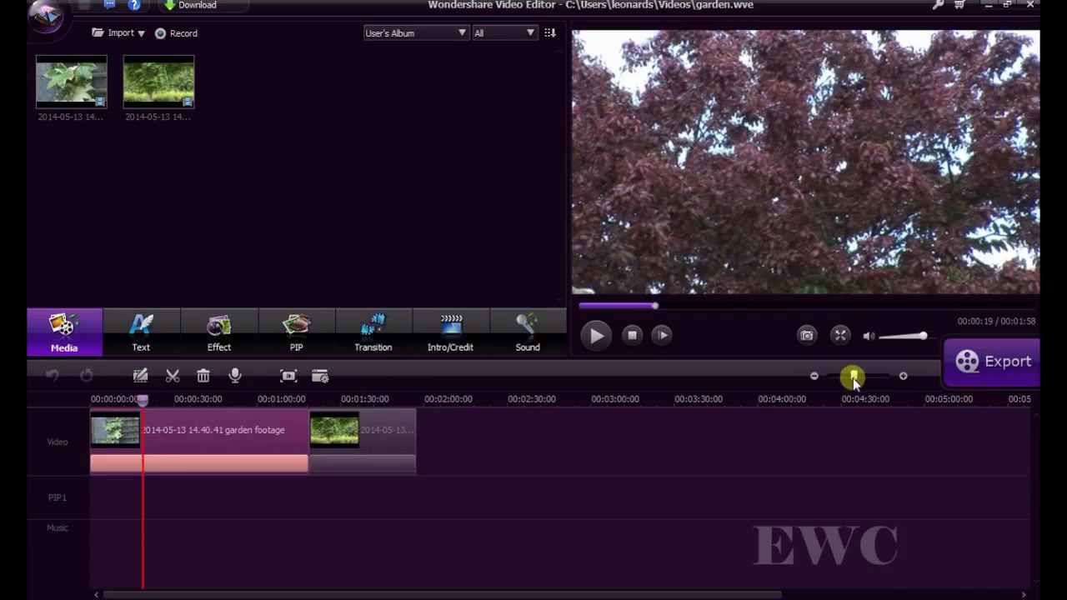
# Step: Zoom in the timeline and split the garden footage at 00:00:18 and 00:01:15
pyautogui.moveTo(853, 379); pyautogui.dragTo(863, 379)
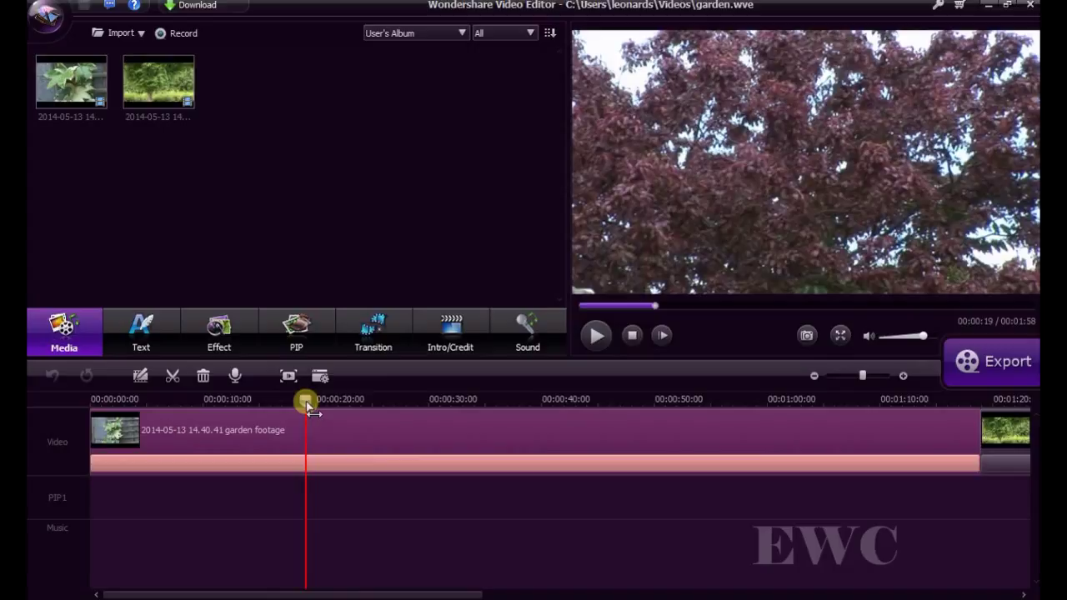
pyautogui.moveTo(312, 411)
pyautogui.mouseDown()
pyautogui.moveTo(328, 413)
pyautogui.moveTo(300, 423)
pyautogui.mouseUp()
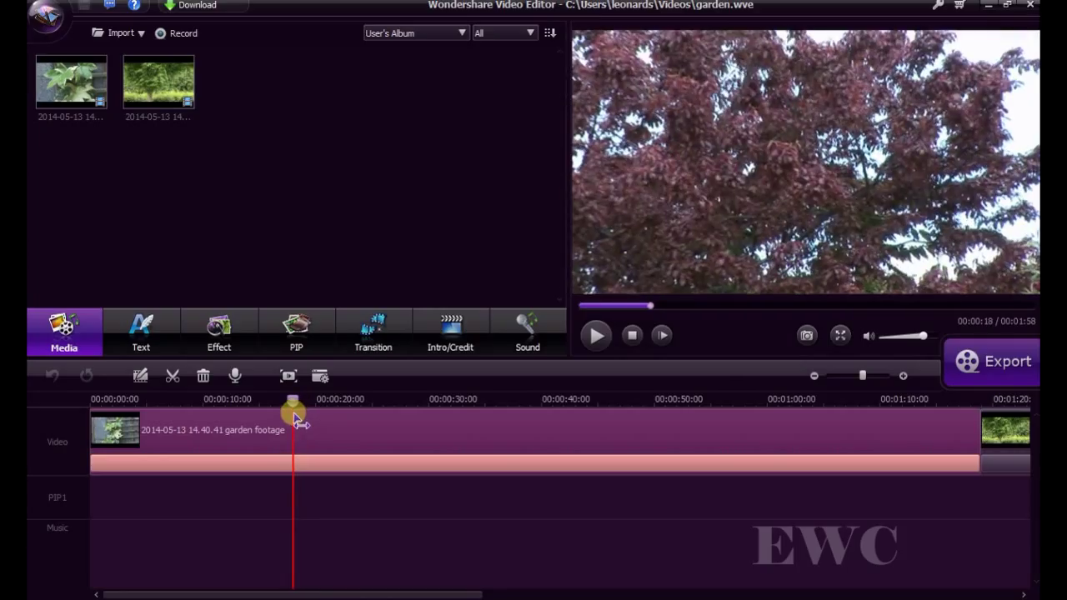
pyautogui.click(171, 376)
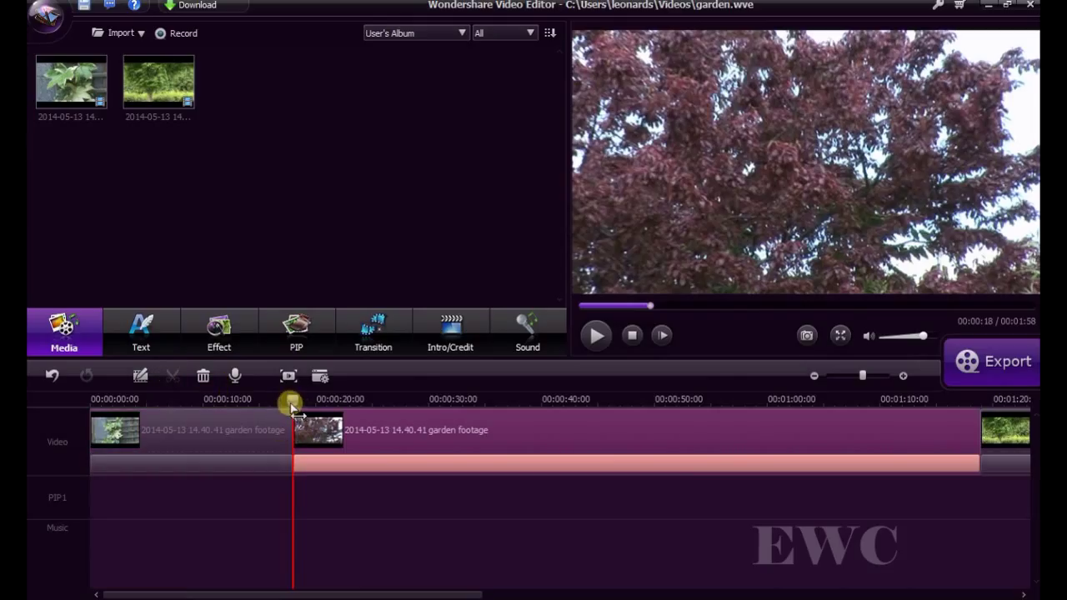
pyautogui.moveTo(292, 405); pyautogui.dragTo(935, 401)
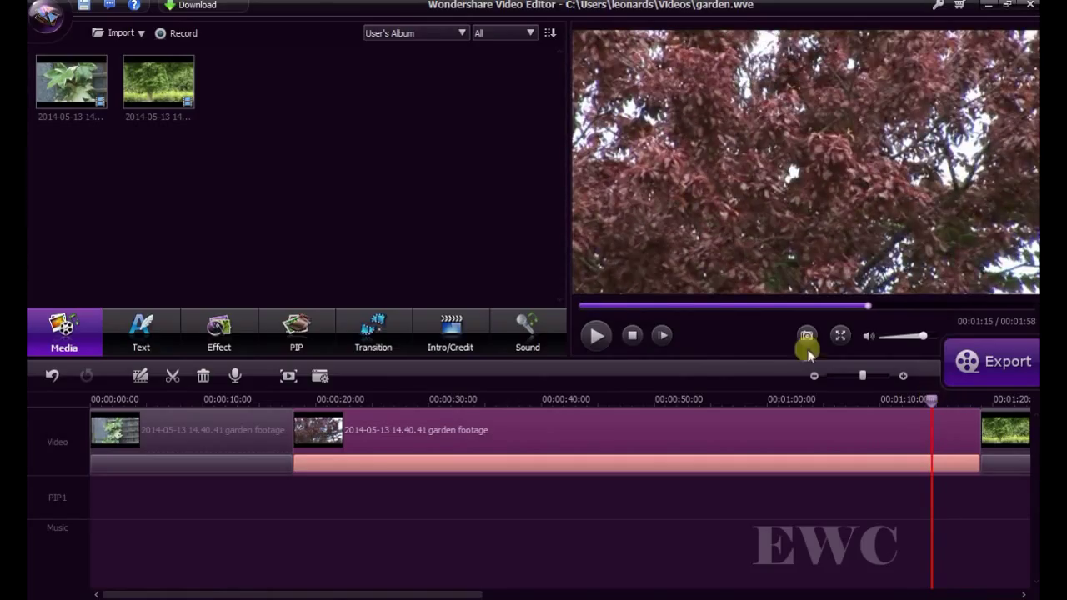
pyautogui.click(173, 377)
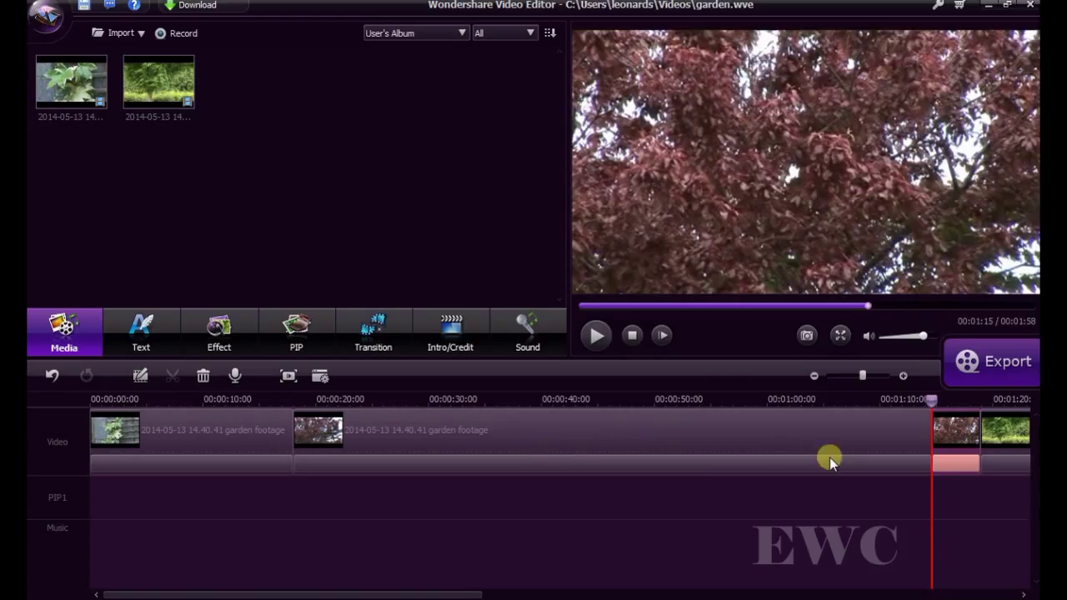
# Step: Delete the unwanted middle clip so the project totals 00:01:01
pyautogui.click(595, 443)
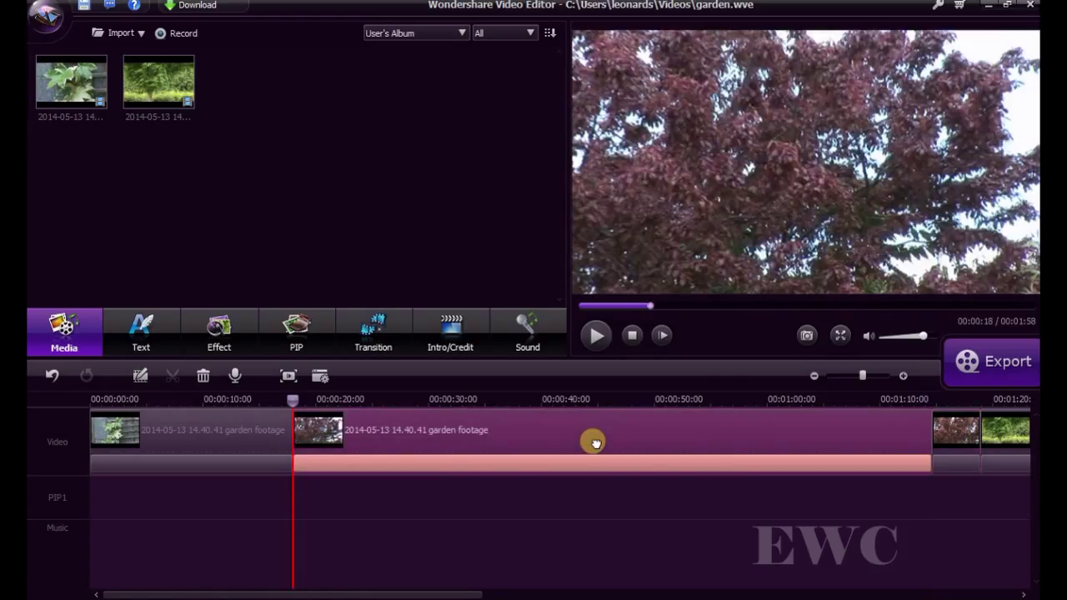
pyautogui.click(203, 376)
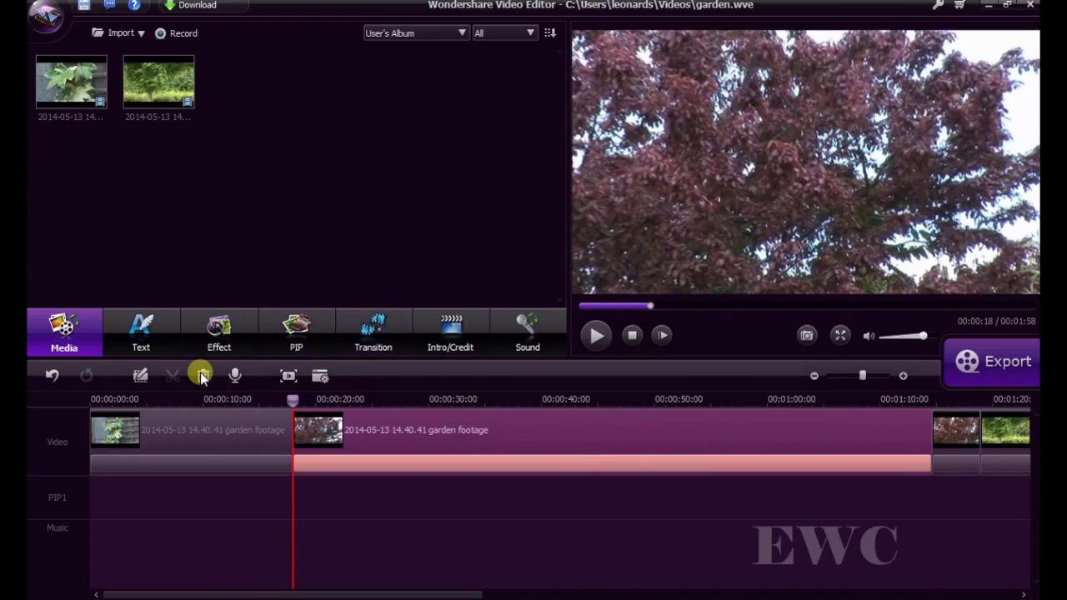
pyautogui.click(296, 432)
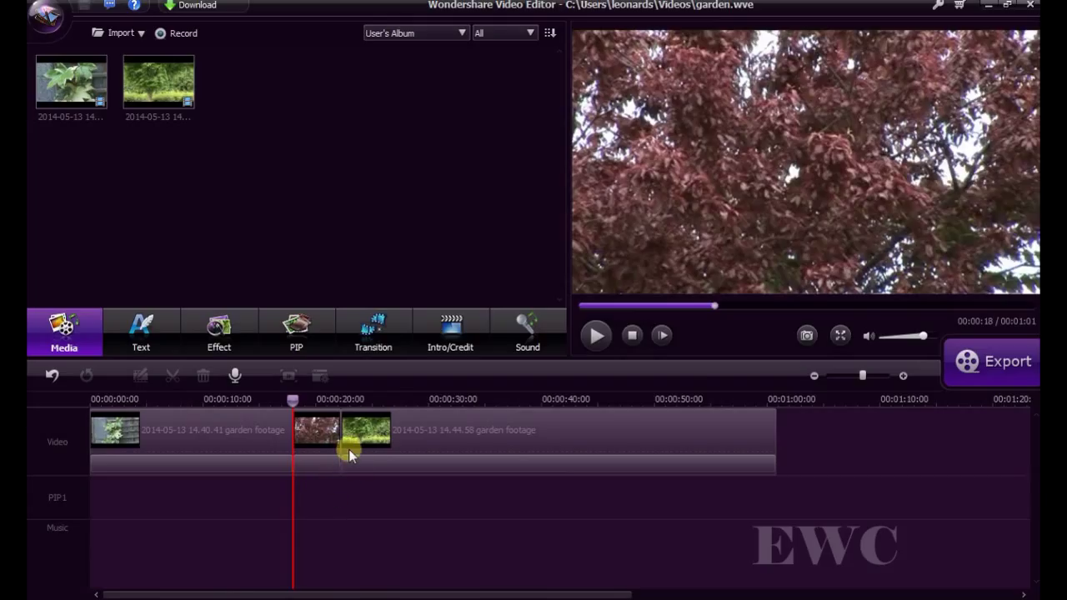
# Step: Preview the Erase transition and drop it onto the join between the two garden clips
pyautogui.click(373, 344)
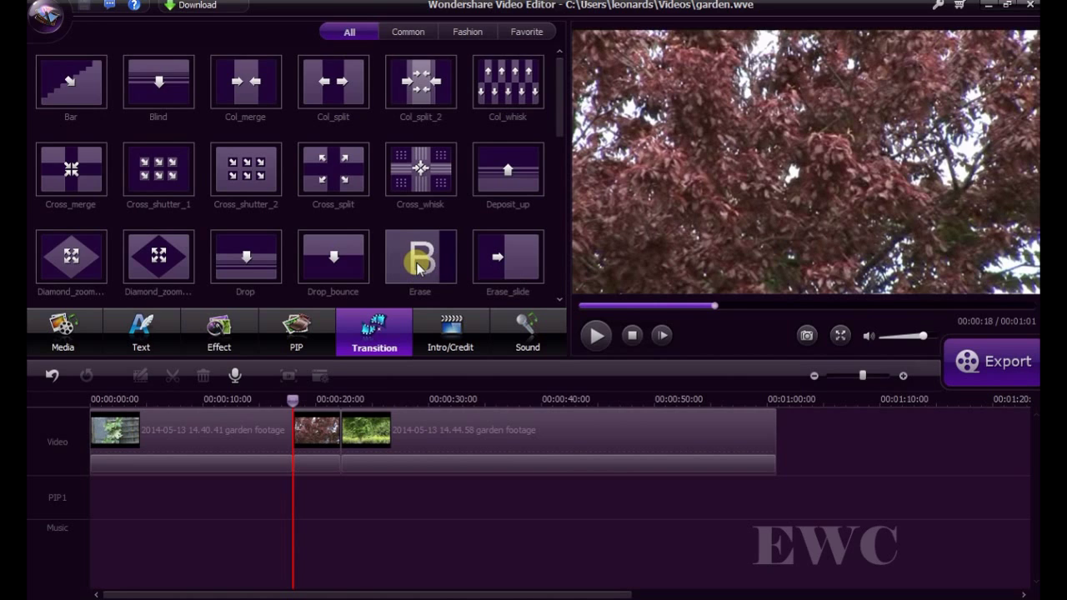
pyautogui.click(417, 265)
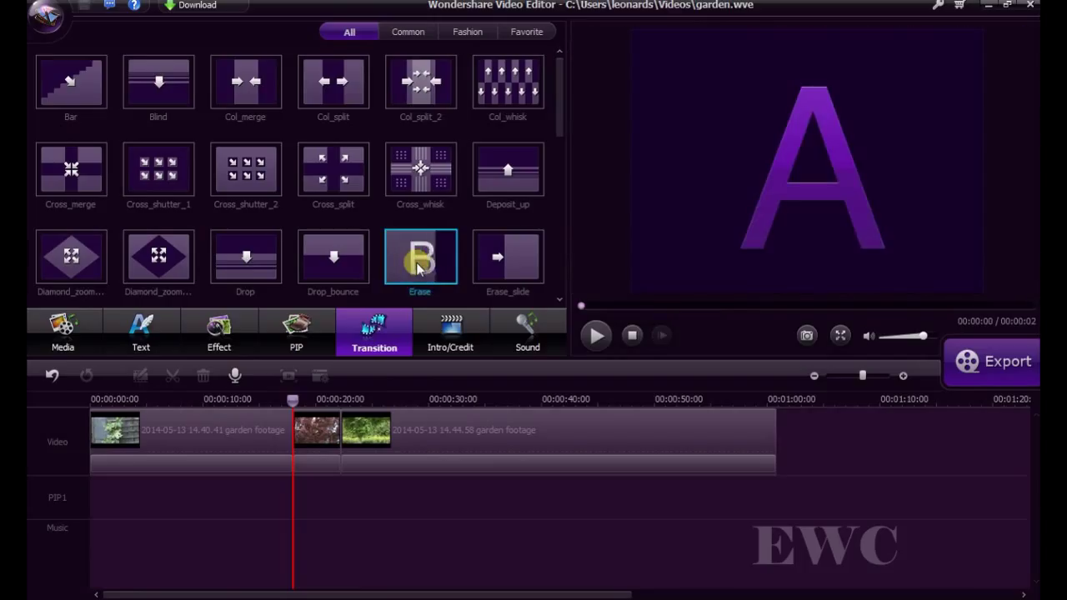
pyautogui.moveTo(388, 325)
pyautogui.mouseDown()
pyautogui.moveTo(350, 421)
pyautogui.moveTo(338, 421)
pyautogui.mouseUp()
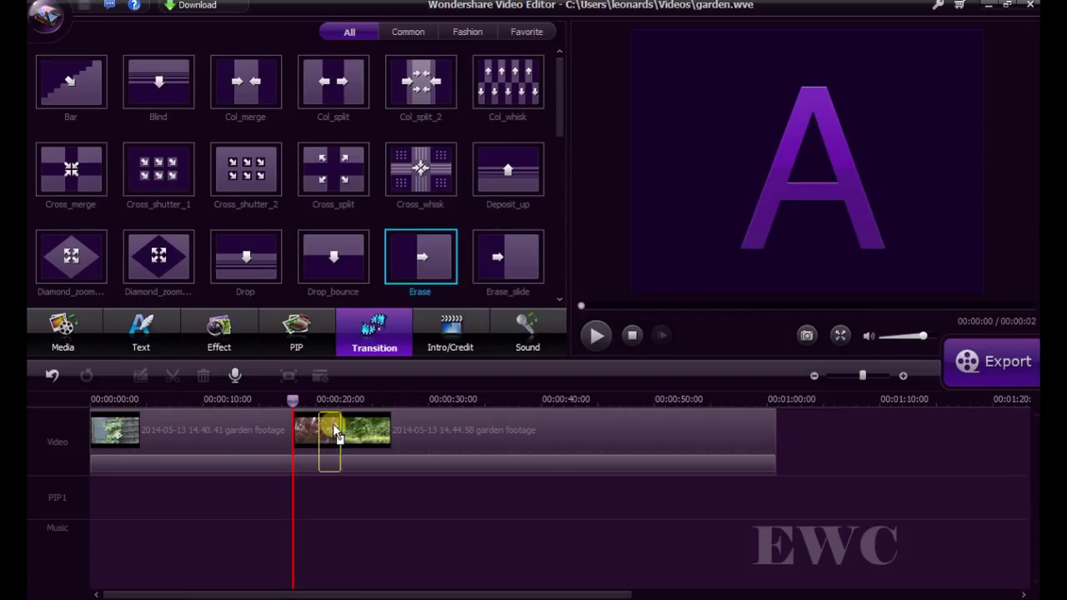
pyautogui.moveTo(298, 442)
pyautogui.mouseDown()
pyautogui.moveTo(282, 434)
pyautogui.moveTo(292, 449)
pyautogui.mouseUp()
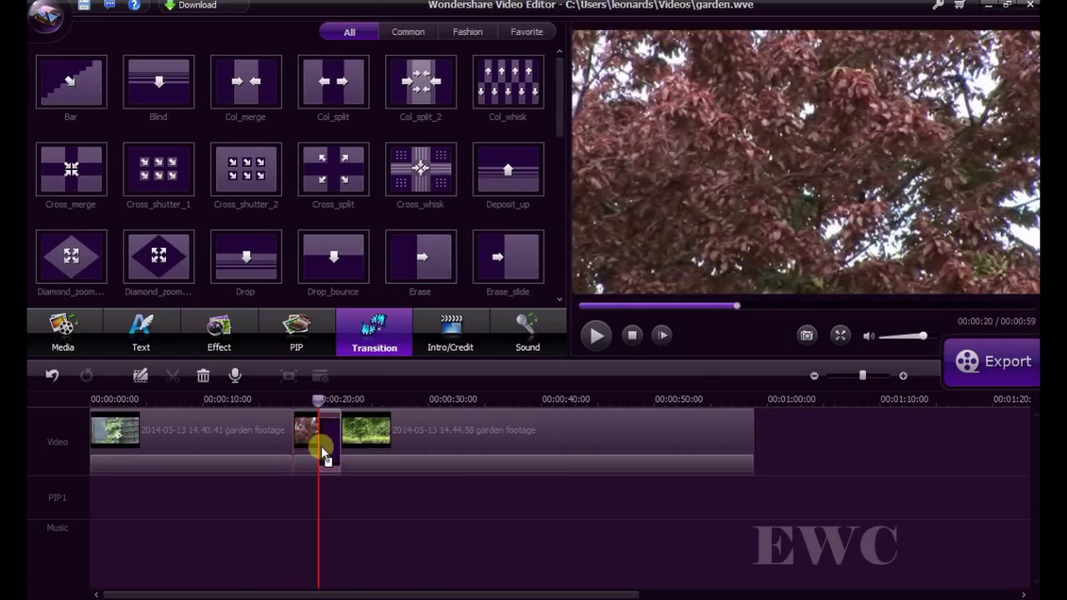
pyautogui.click(322, 449)
pyautogui.moveTo(320, 406)
pyautogui.mouseDown()
pyautogui.moveTo(341, 413)
pyautogui.moveTo(310, 417)
pyautogui.mouseUp()
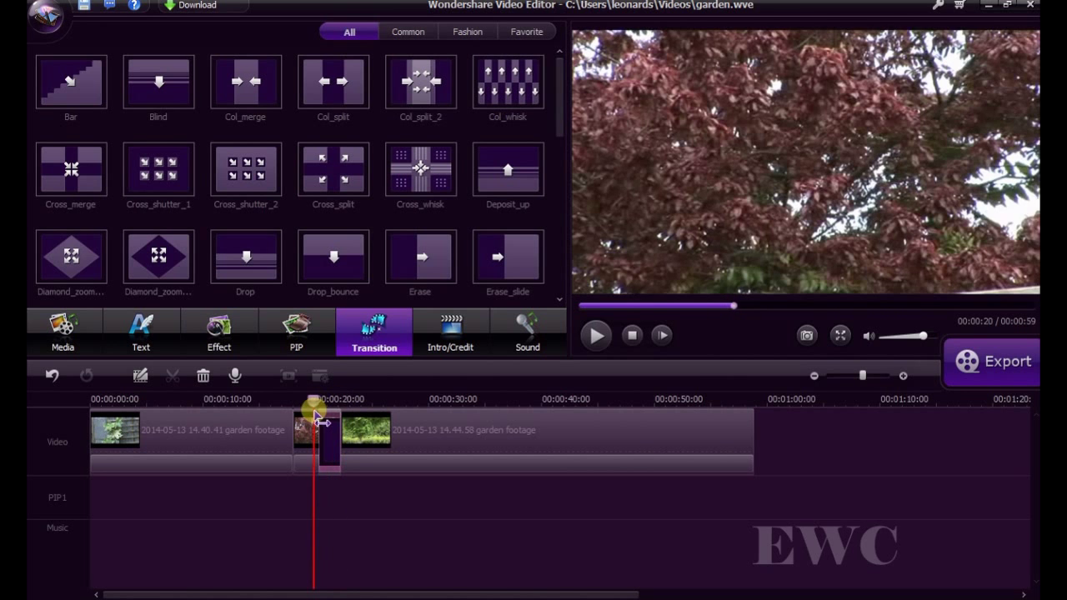
pyautogui.click(312, 421)
pyautogui.click(592, 335)
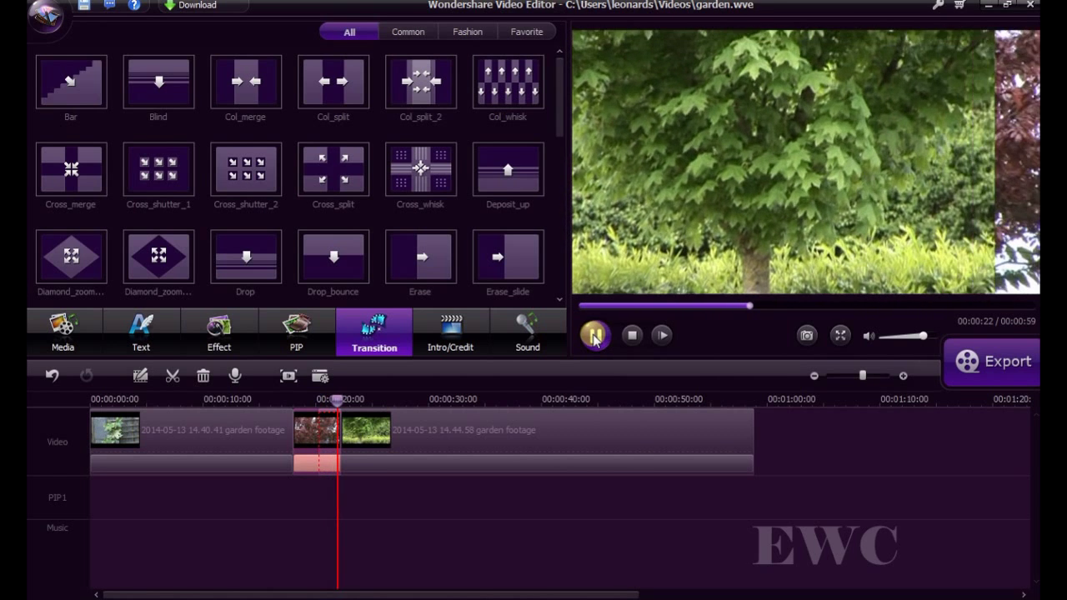
pyautogui.click(595, 335)
pyautogui.click(388, 487)
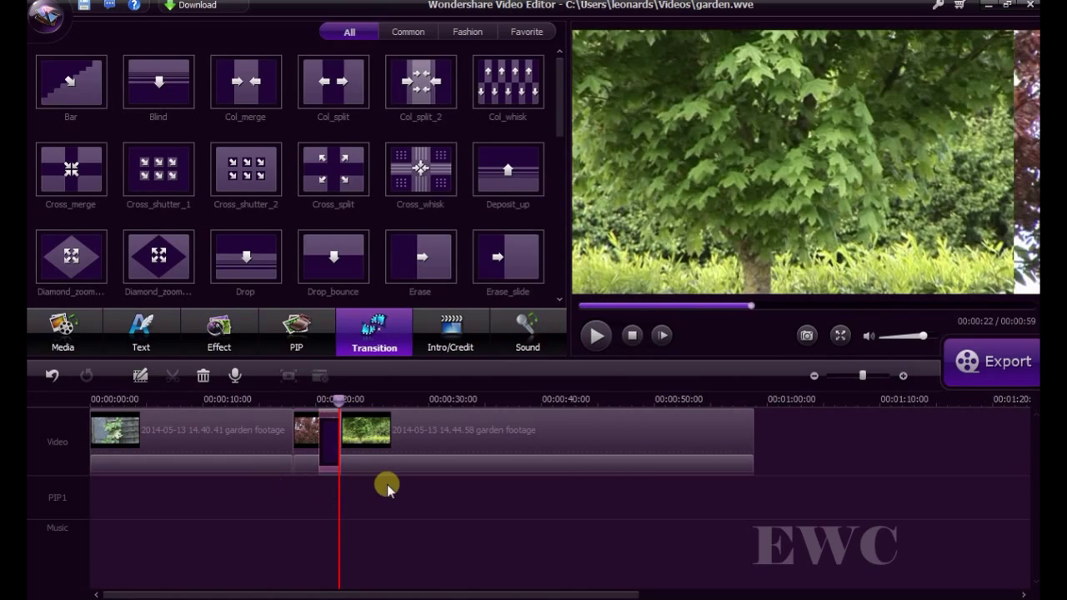
pyautogui.click(330, 443)
# Step: Change the Erase transition's duration from 3 seconds to 00:00:02.00
pyautogui.rightClick(327, 448)
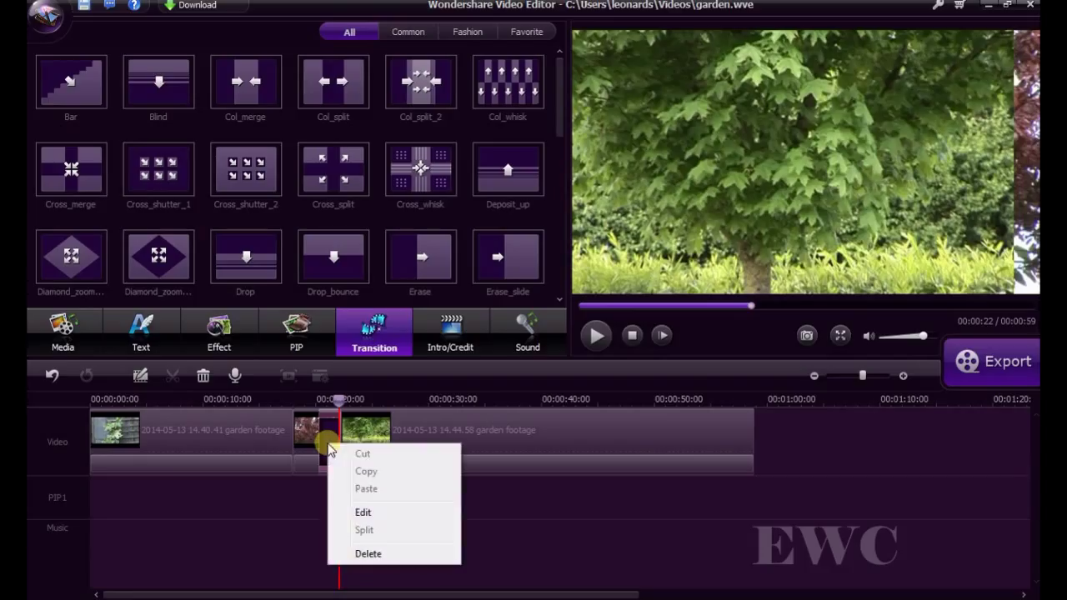
pyautogui.click(369, 514)
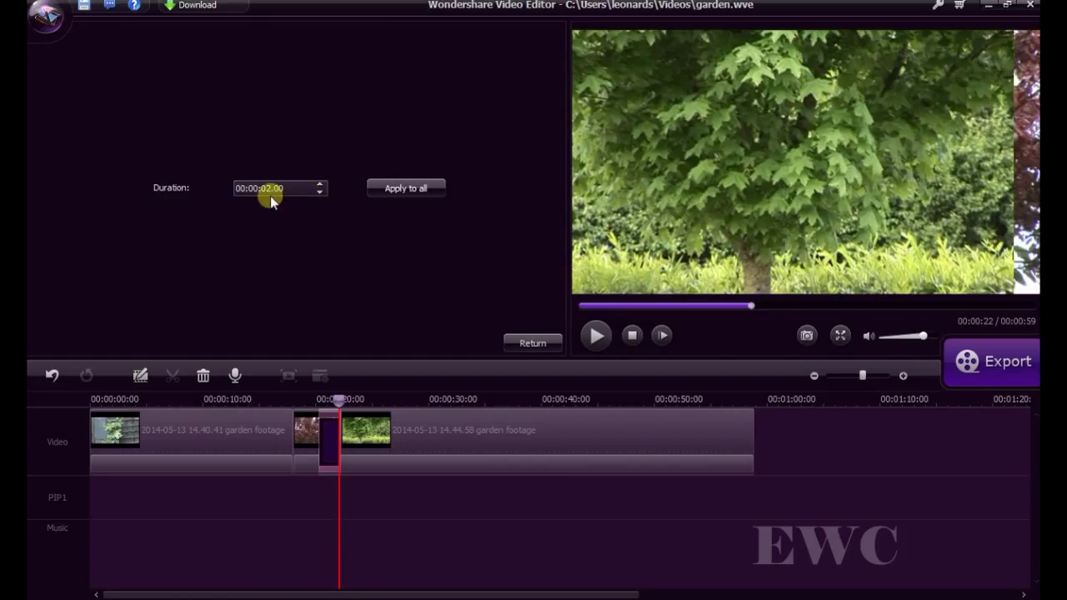
pyautogui.click(319, 192)
pyautogui.click(319, 194)
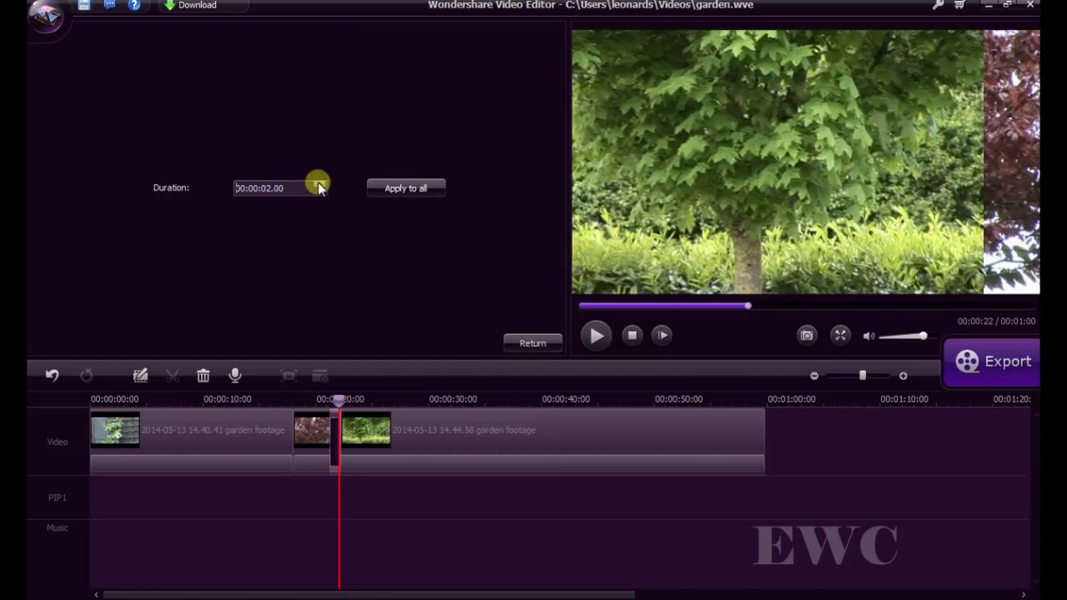
pyautogui.click(317, 183)
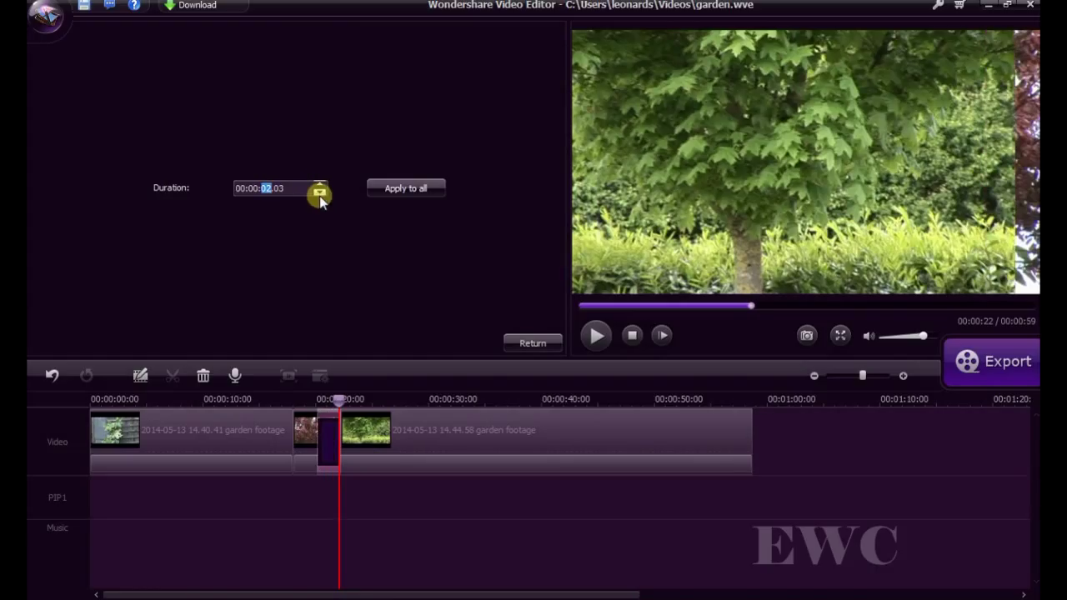
pyautogui.click(320, 194)
pyautogui.click(319, 194)
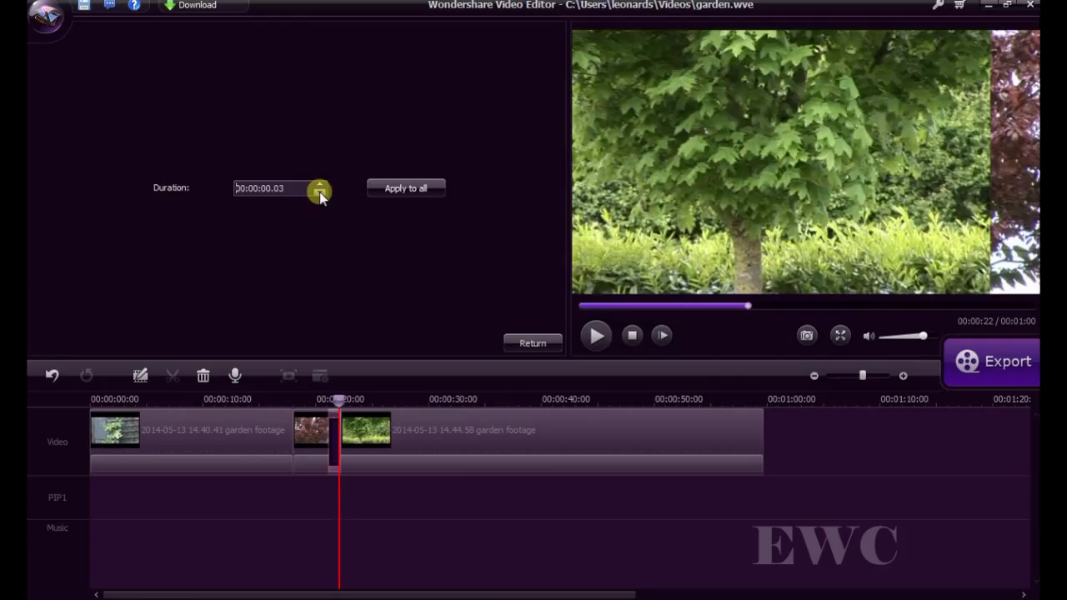
pyautogui.click(275, 181)
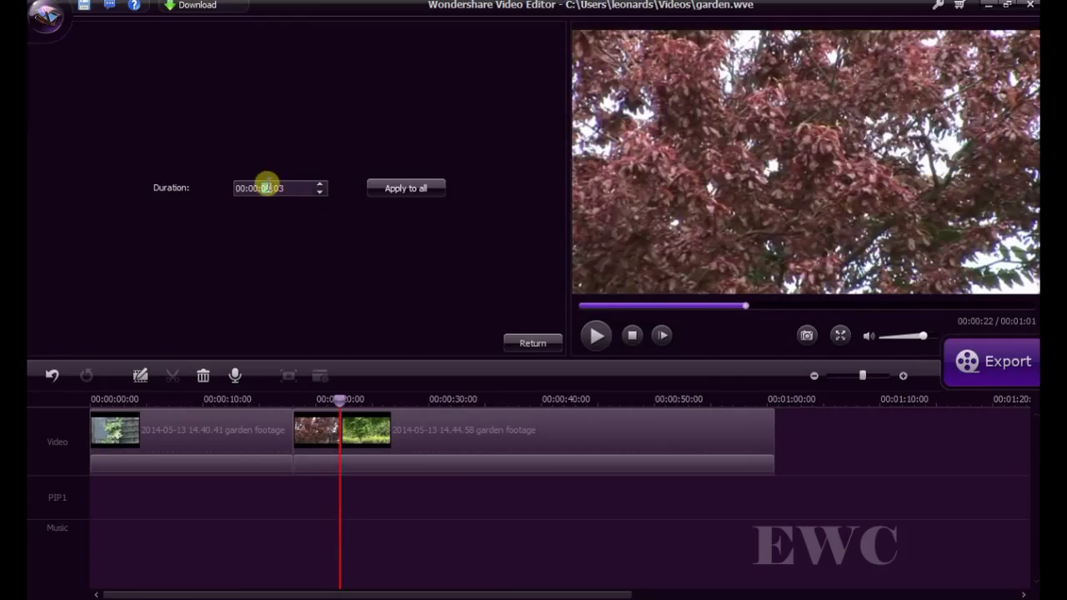
pyautogui.write('4')
pyautogui.write('2')
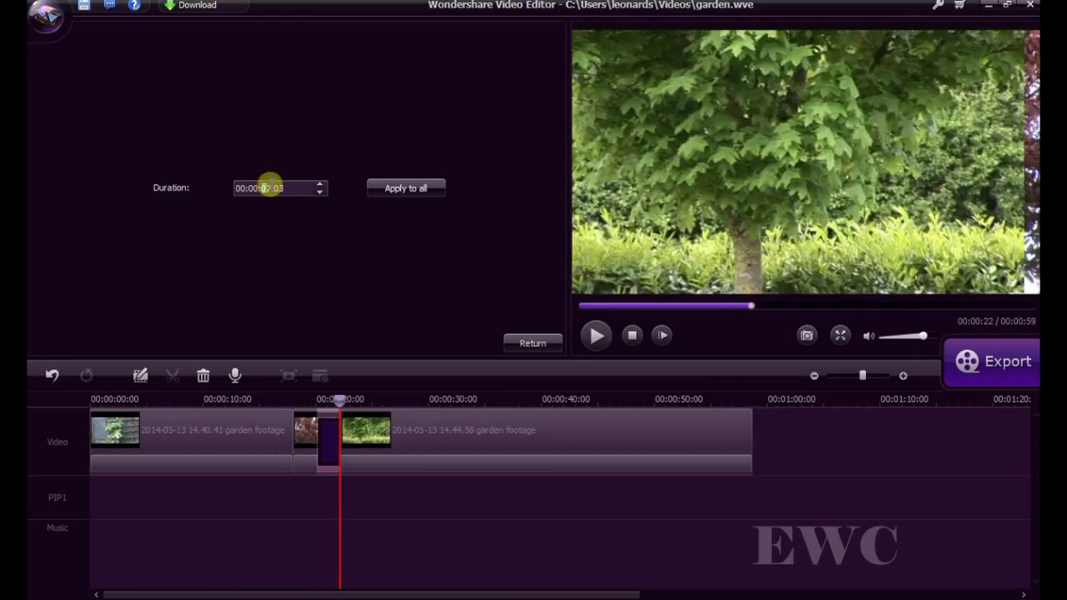
pyautogui.click(279, 187)
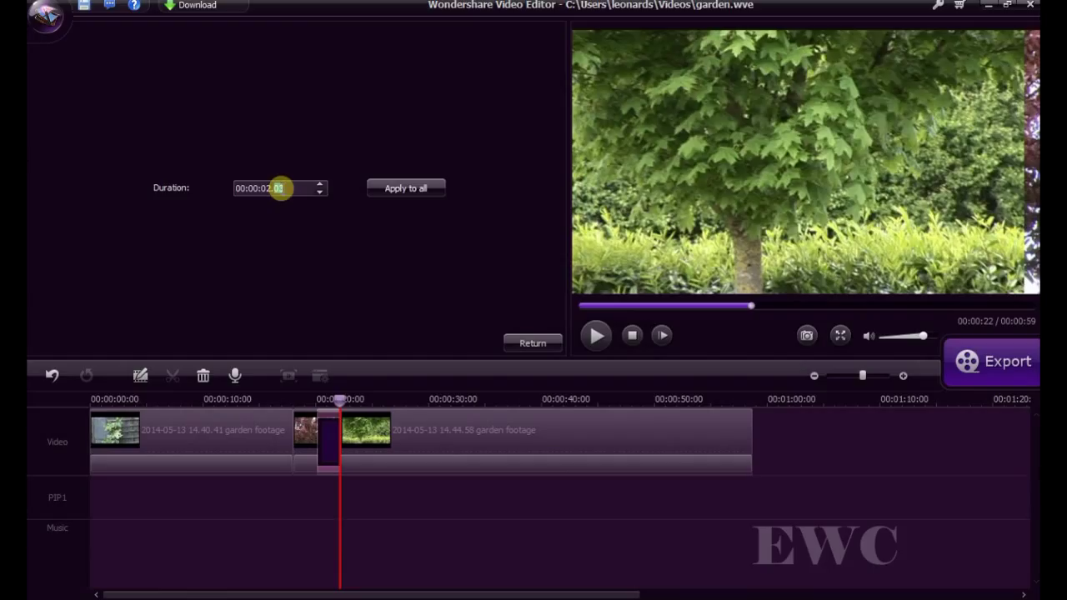
pyautogui.write('00')
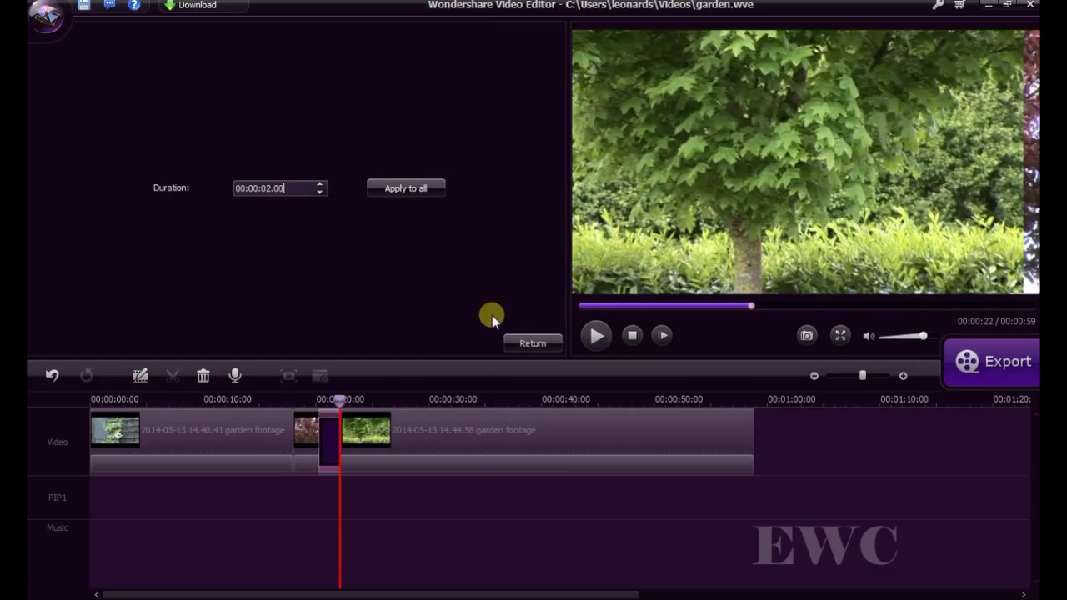
# Step: Return from the Duration panel to the transitions library
pyautogui.click(533, 350)
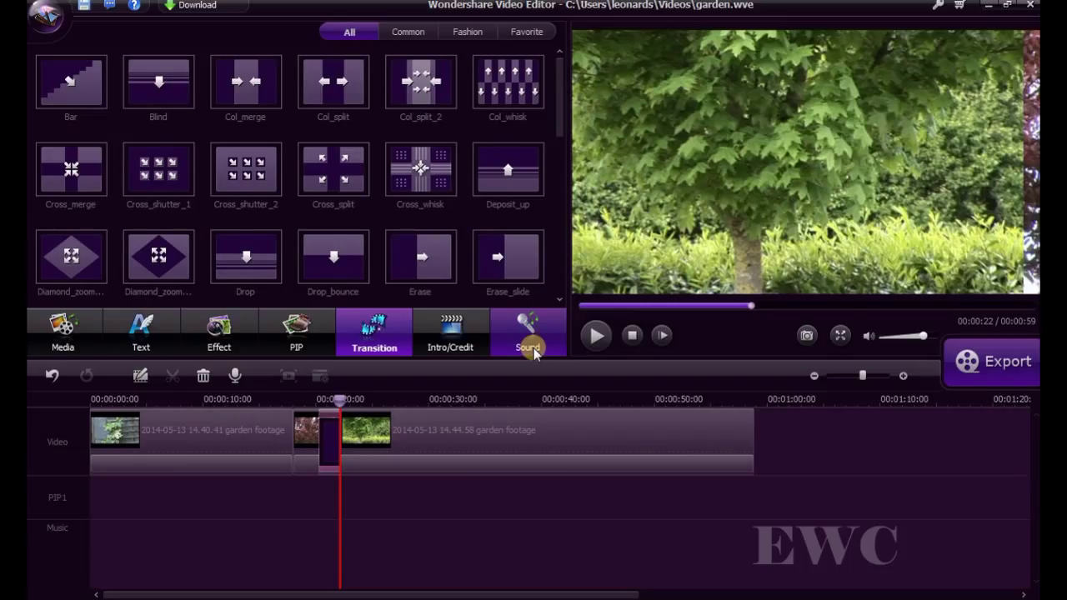